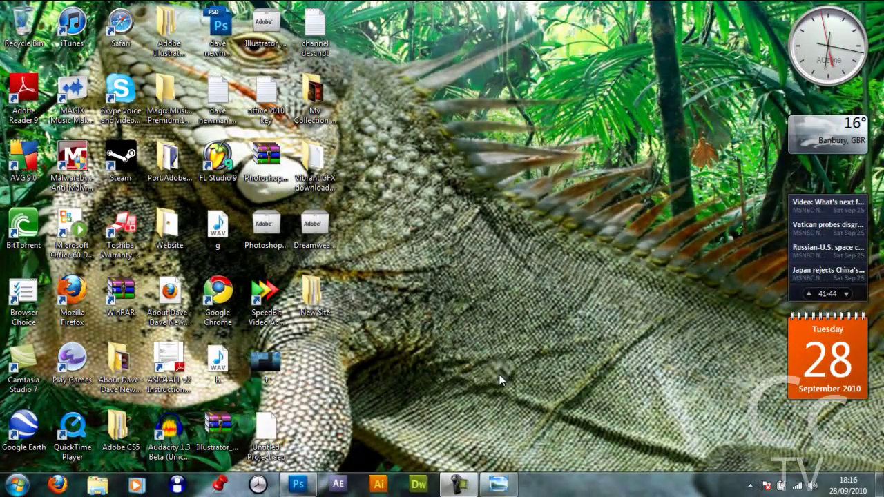
- Bring back the finished CrypticCinematics poster preview in Windows Photo Viewer
left_click(498, 484)
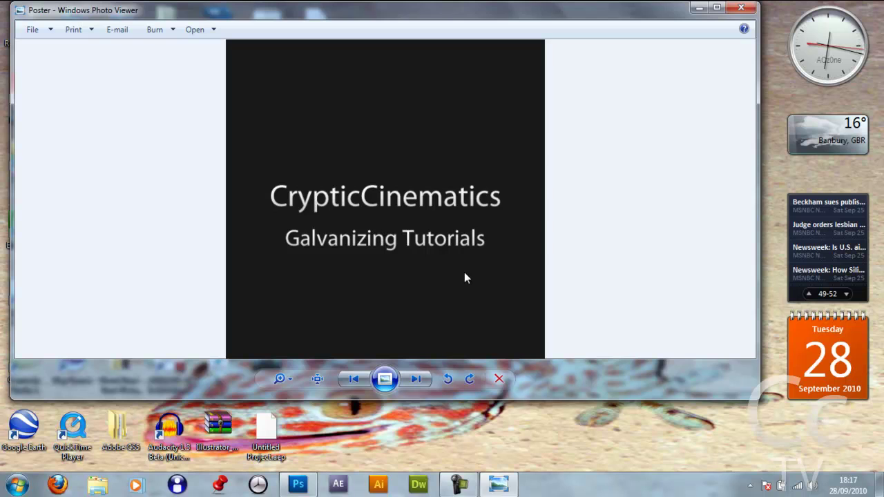
- Close the poster preview and create a new 500×500 pixel document in Photoshop
left_click(740, 8)
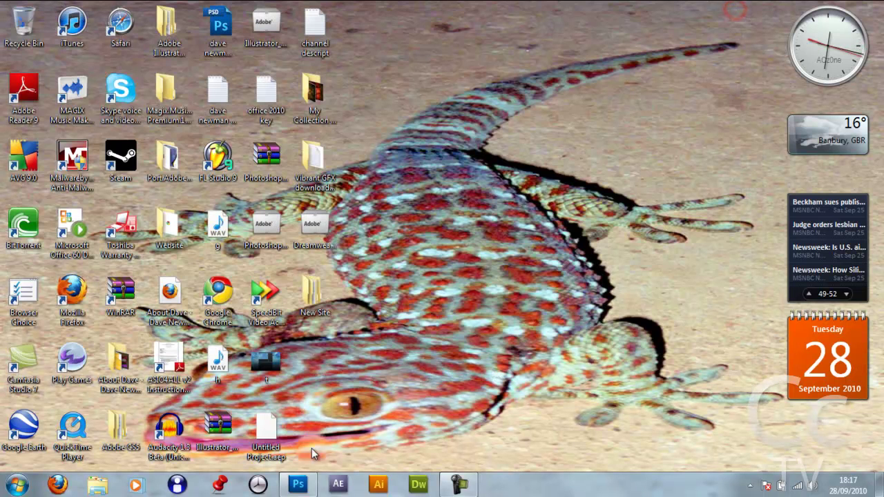
left_click(309, 485)
left_click(39, 11)
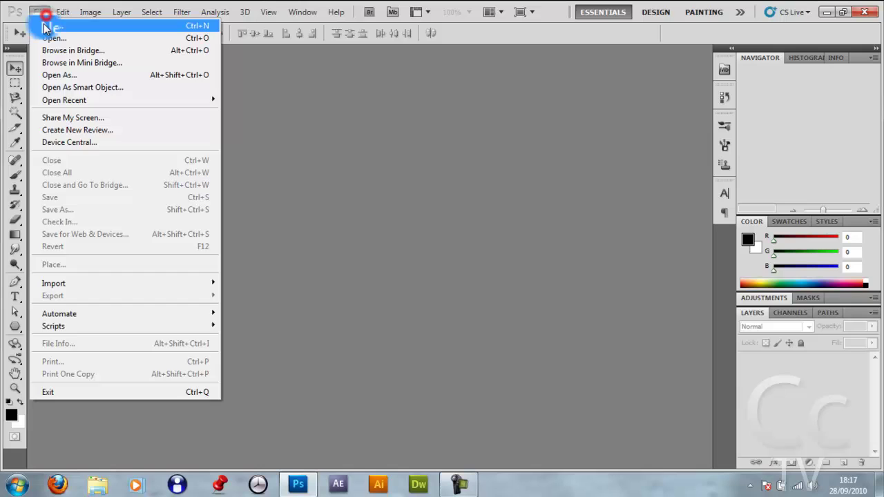
left_click(43, 24)
double_click(410, 169)
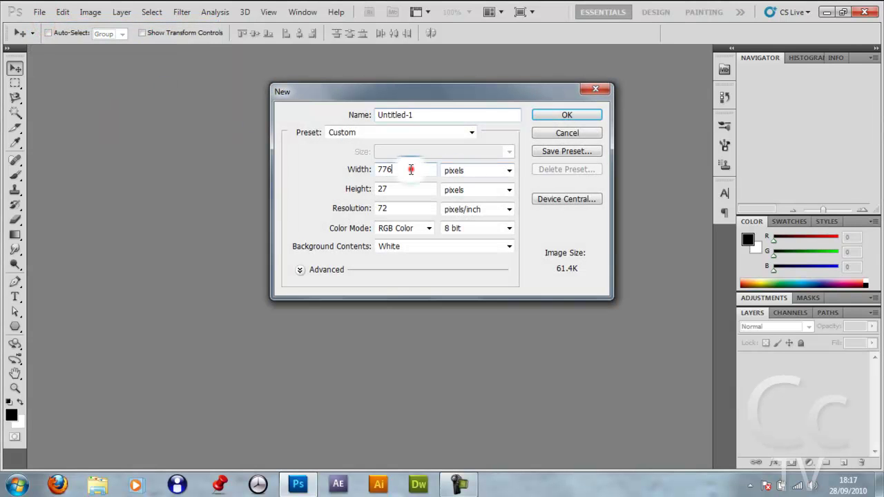
type("500")
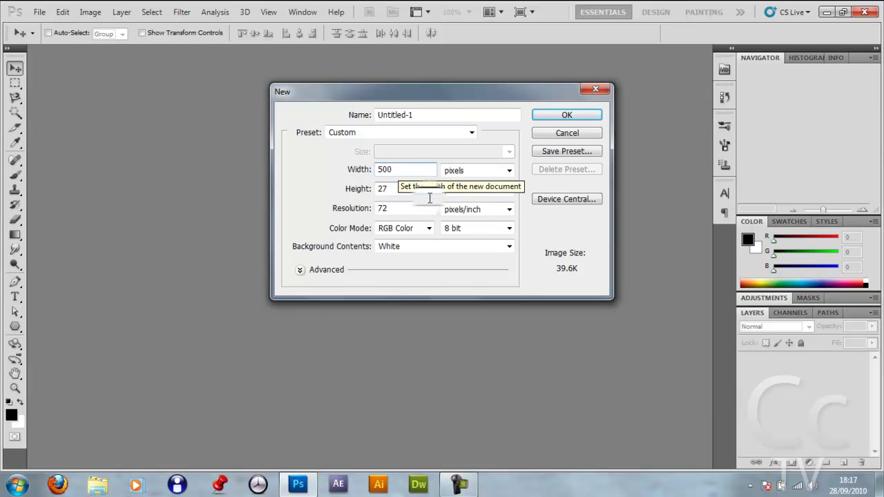
key("Tab")
type("500")
key("Return")
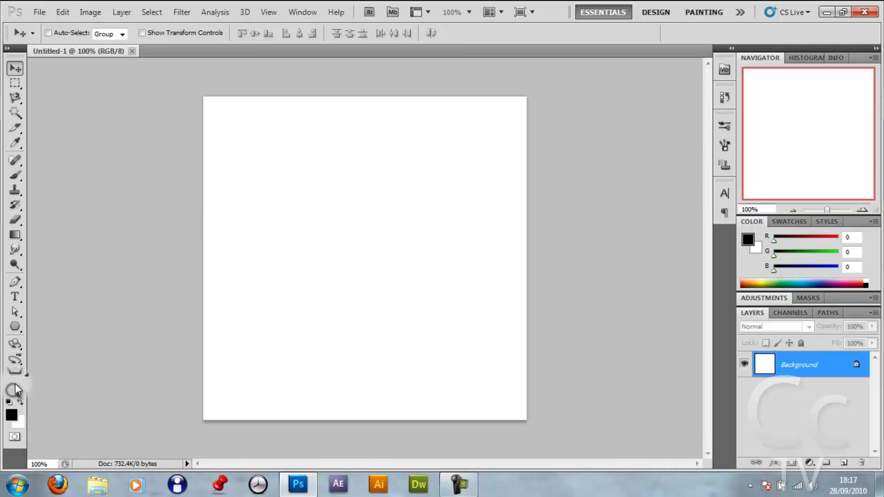
- Set the foreground colour to #191919 and fill the background with it
left_click(11, 415)
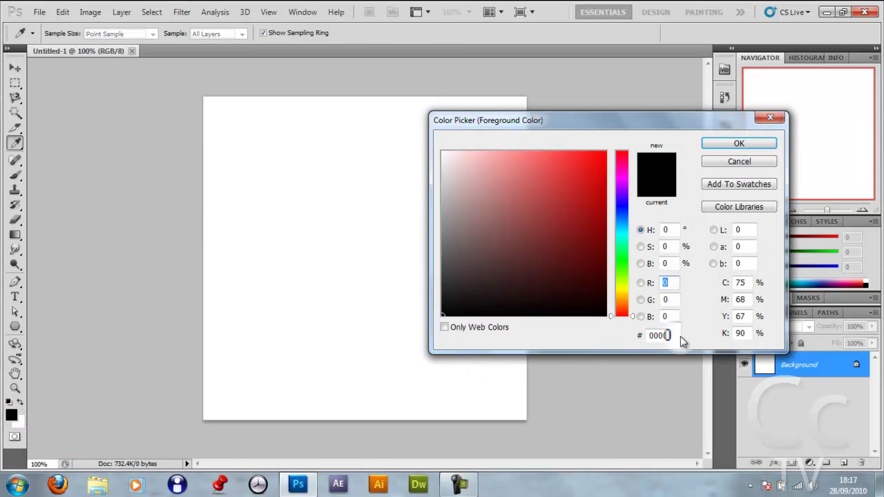
left_click(673, 335)
double_click(673, 336)
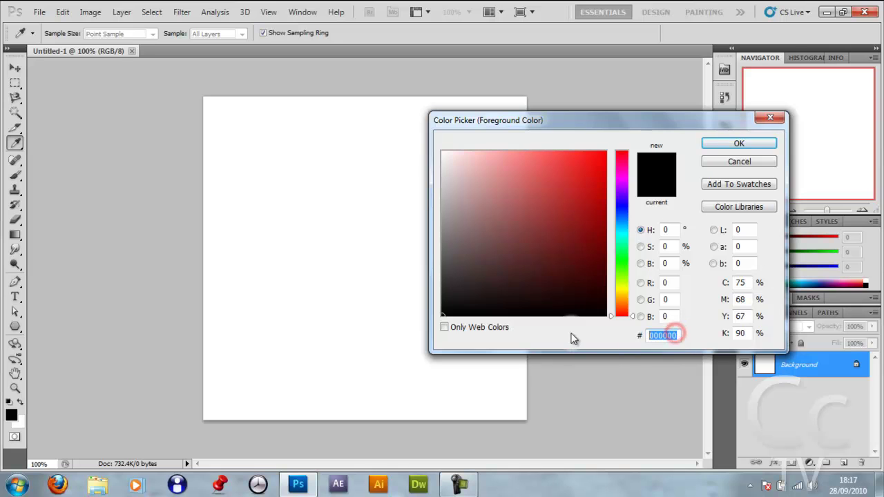
type("191919")
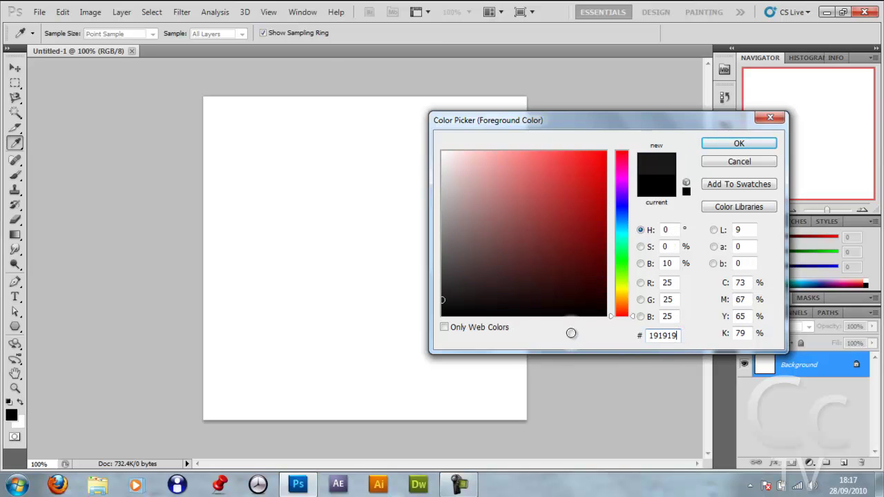
key("Return")
key("alt+BackSpace")
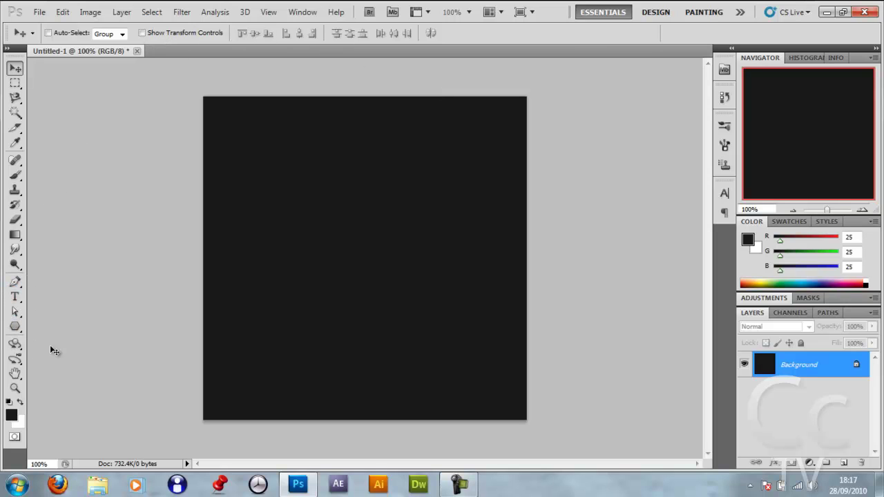
- Set up the Type tool with white text colour
left_click(15, 296)
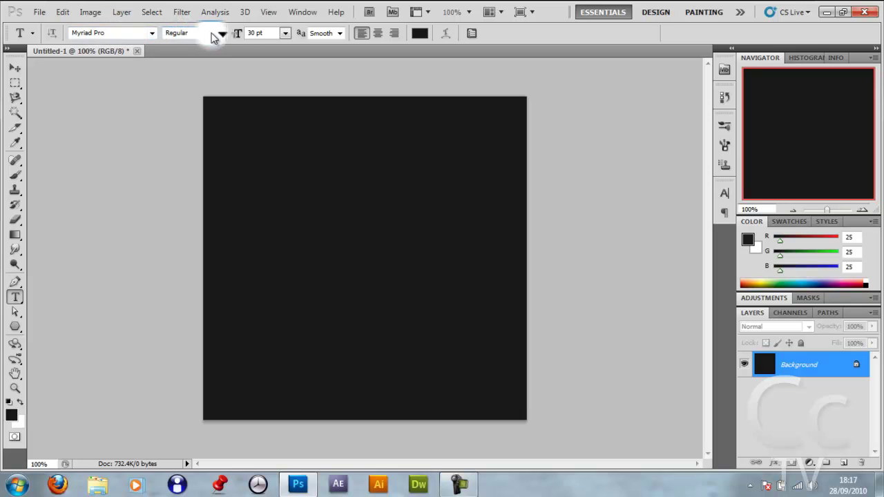
left_click(286, 34)
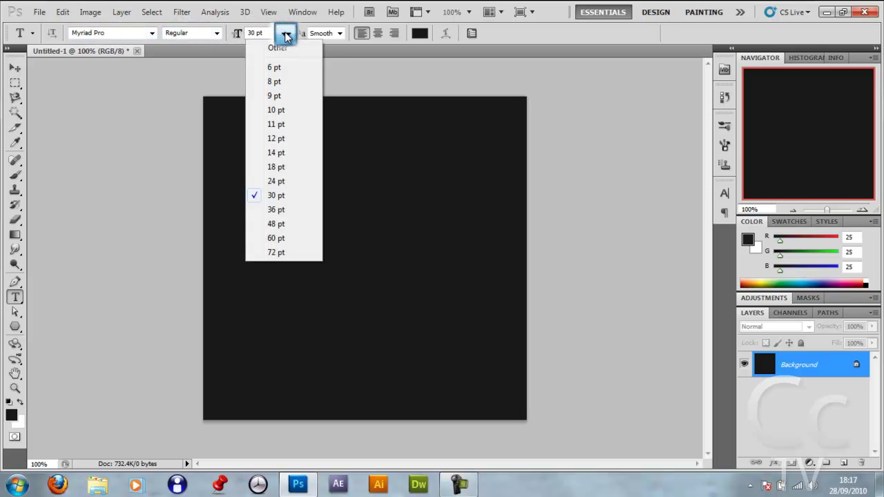
left_click(277, 252)
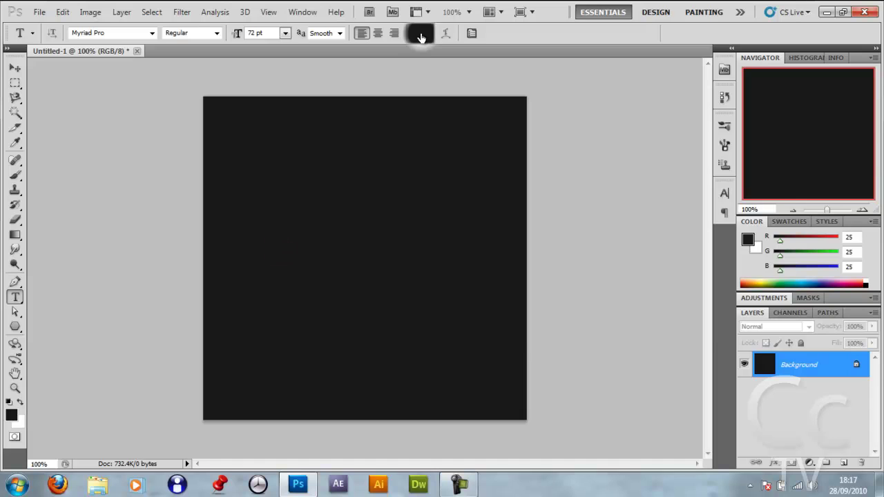
left_click(420, 34)
left_click_drag(469, 181, 443, 152)
left_click(726, 139)
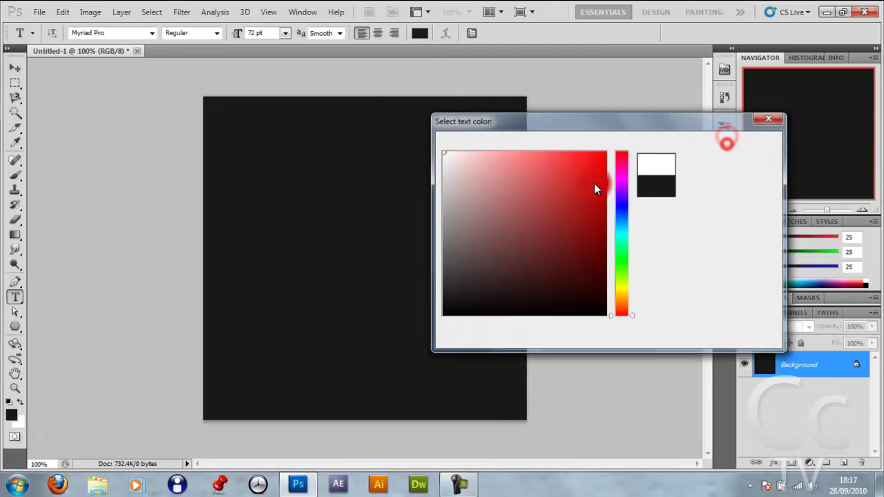
- Type the title 'CrypticCinematics' on the canvas and correct its misspelled ending
left_click(272, 292)
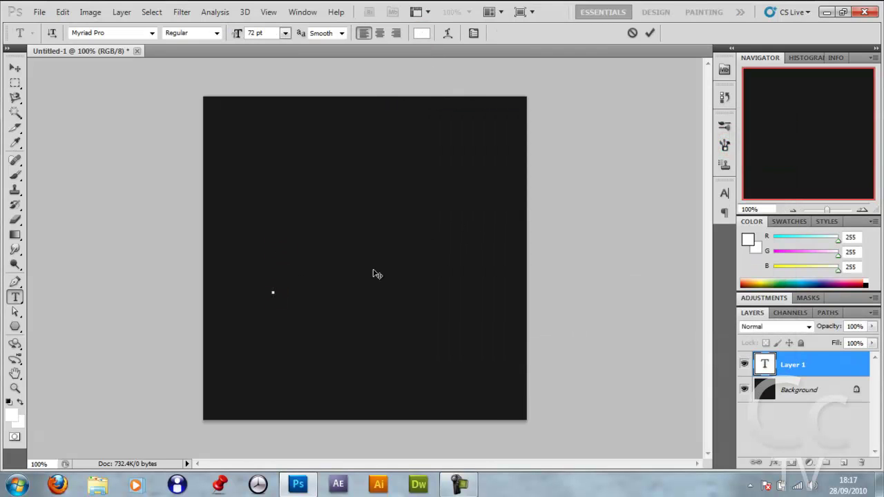
type("Cr")
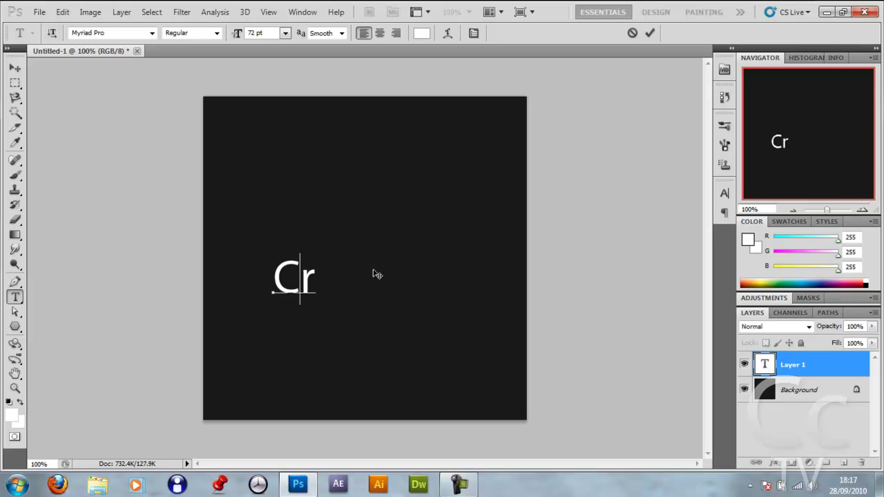
key("BackSpace")
key("BackSpace")
left_click(285, 33)
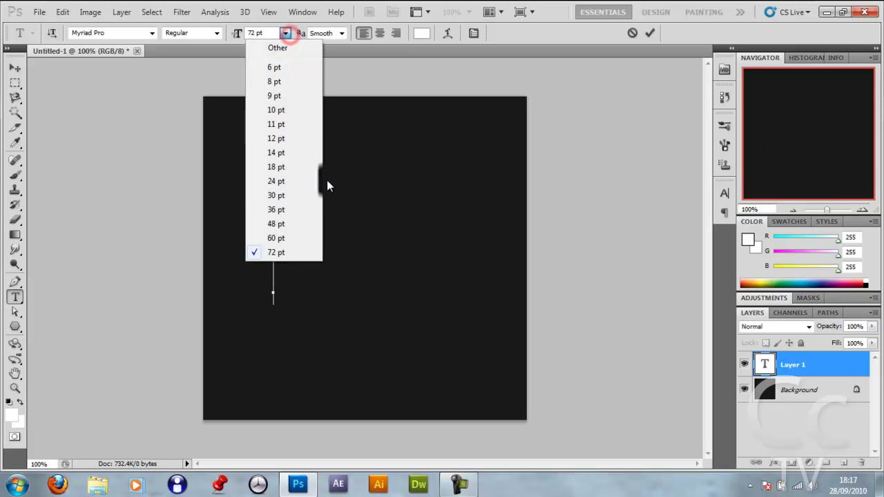
left_click(292, 196)
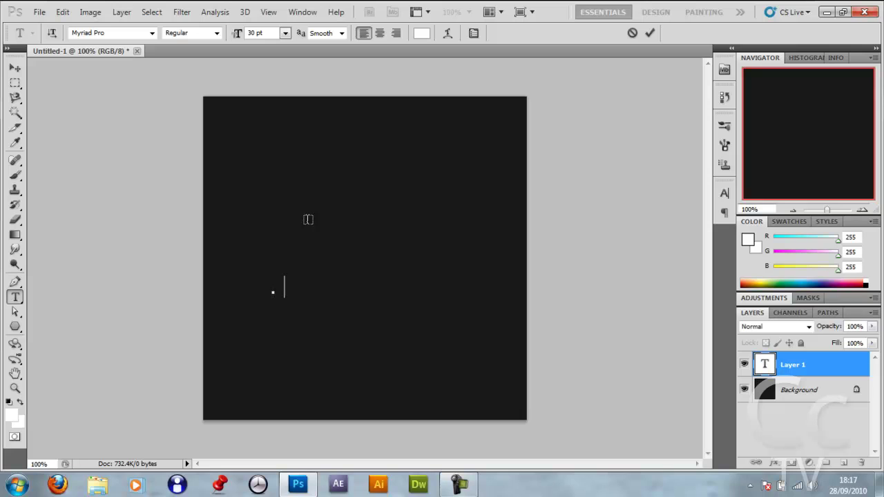
type("CrypticC")
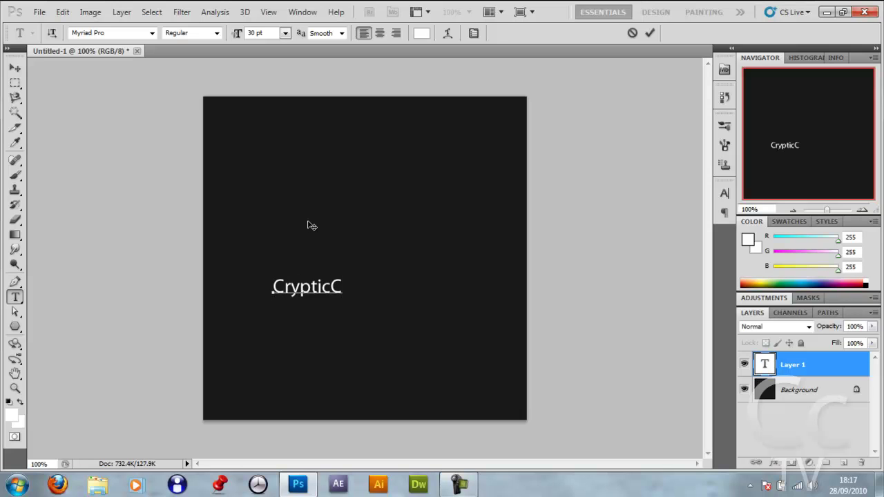
type("inematcis")
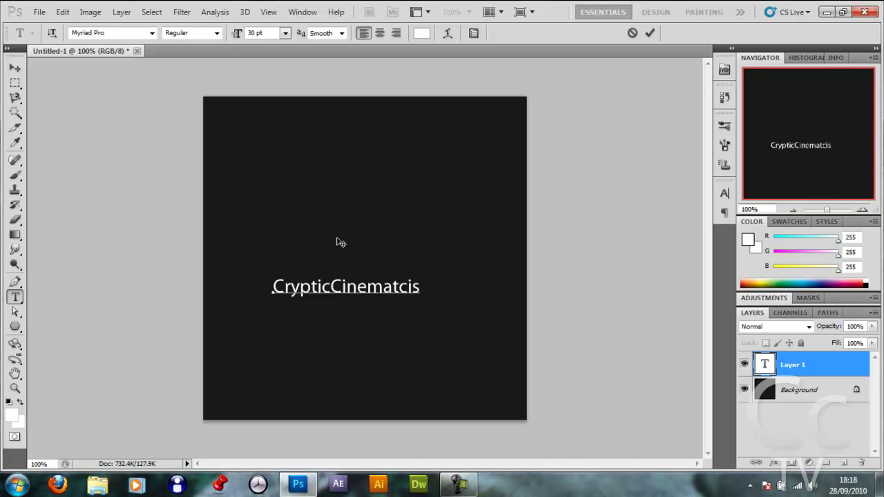
mouse_move(400, 286)
left_mouse_down()
mouse_move(423, 287)
mouse_move(403, 286)
left_mouse_up()
type("tics")
- Try title sizes of 36 and 60 pt, settling on 48 pt
left_click_drag(420, 287, 334, 77)
left_click(284, 32)
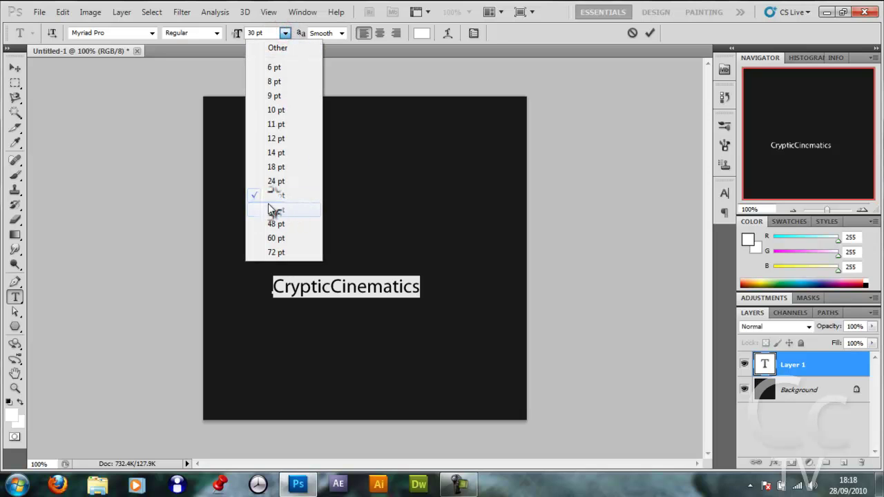
left_click(269, 207)
left_click(283, 33)
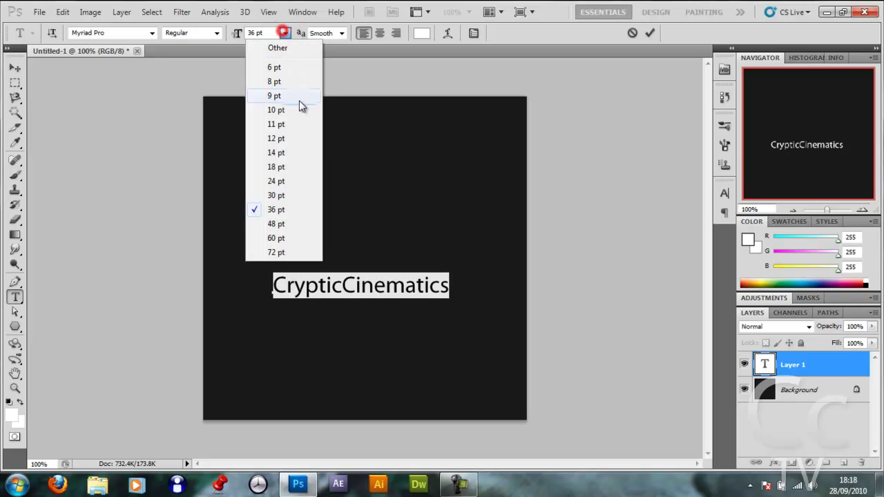
left_click(299, 222)
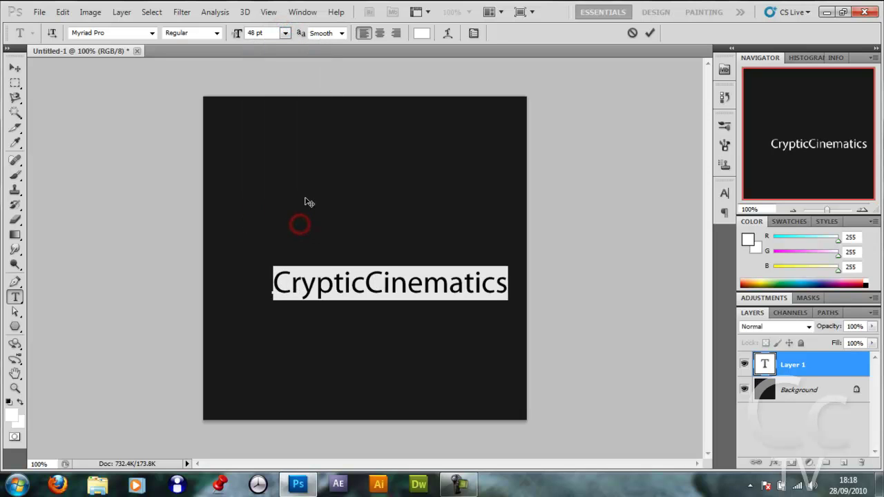
left_click(285, 32)
left_click(292, 238)
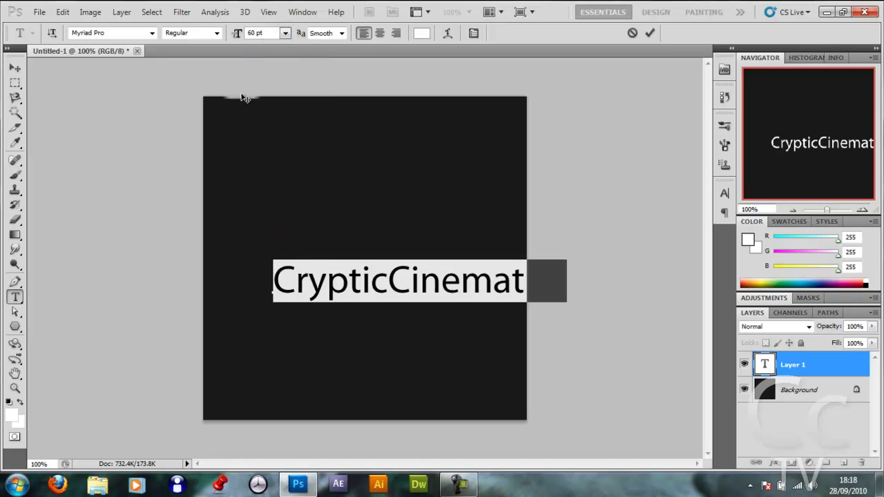
left_click(292, 35)
left_click(311, 228)
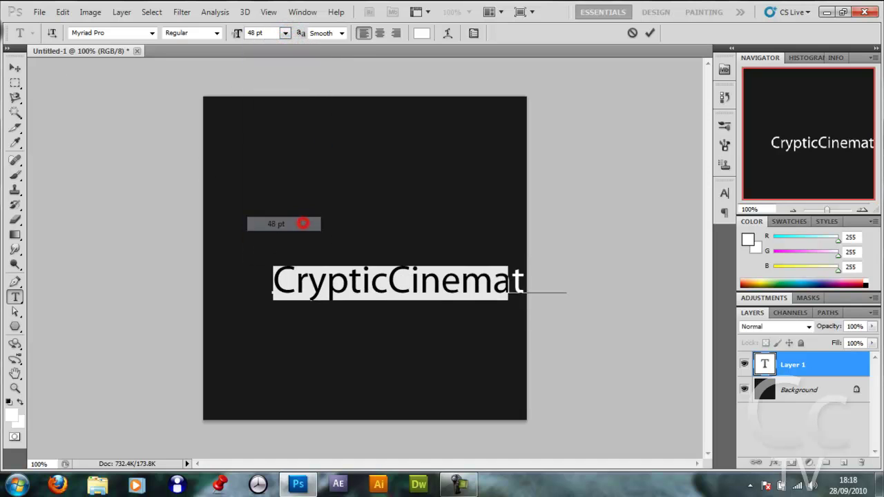
left_click(17, 69)
- Centre the title horizontally and vertically on the canvas
key("ctrl+a")
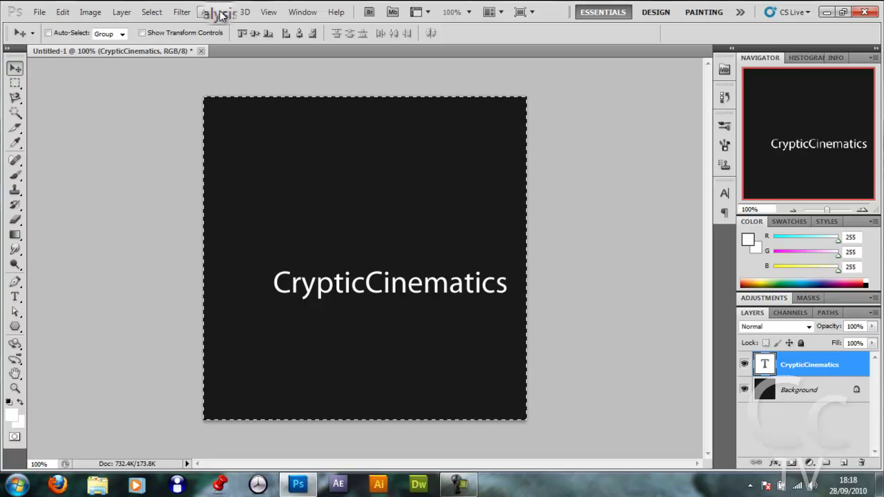
left_click(299, 33)
left_click(253, 33)
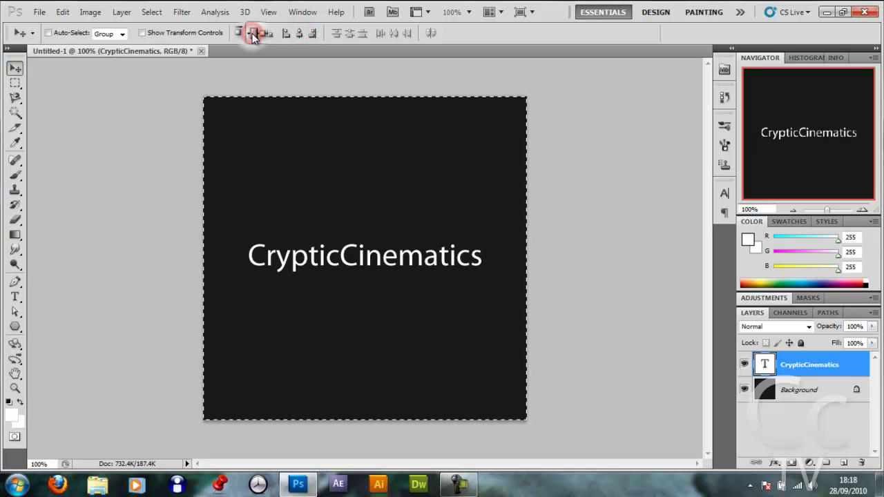
key("ctrl+d")
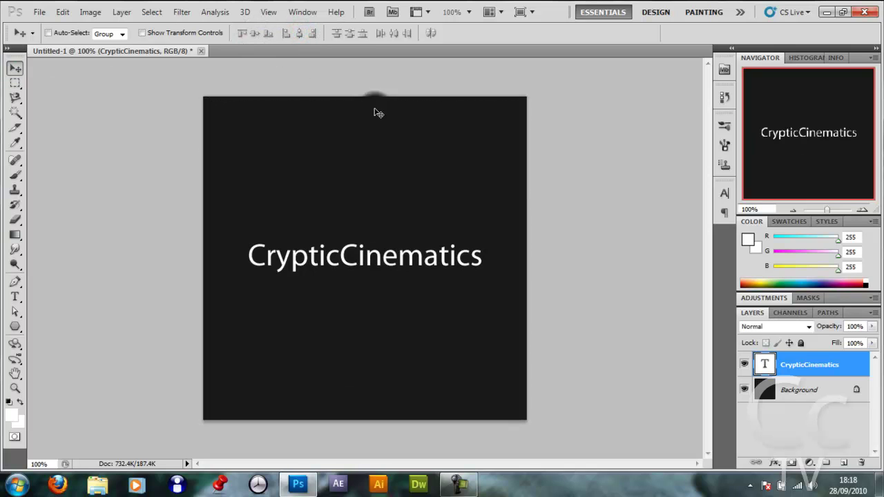
- Give the title a Gradient Overlay whose dark stop is #333333
double_click(844, 365)
left_click(554, 384)
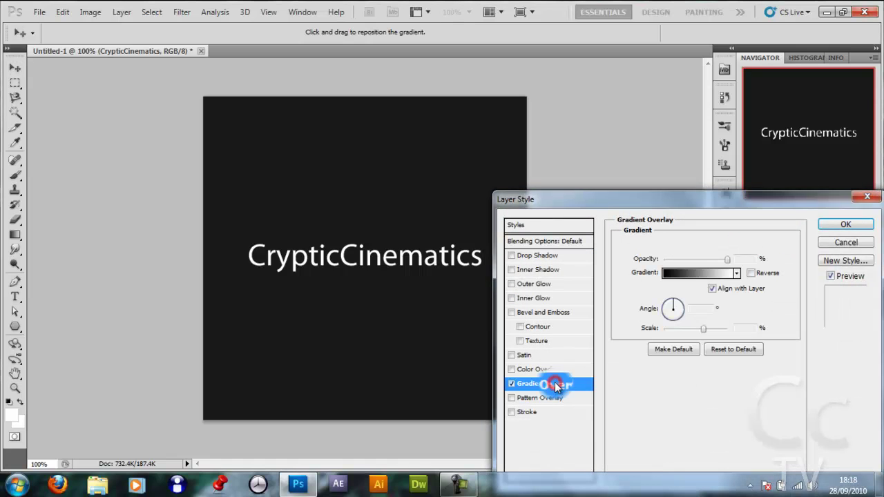
left_click(691, 279)
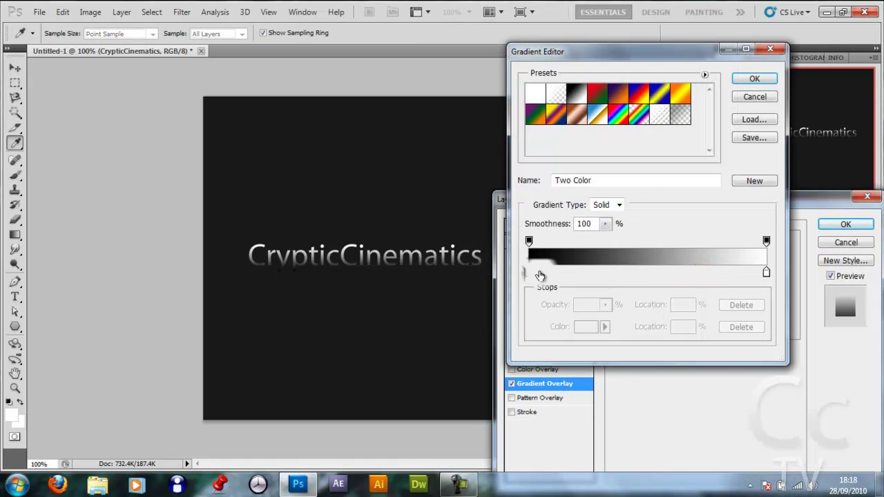
double_click(528, 271)
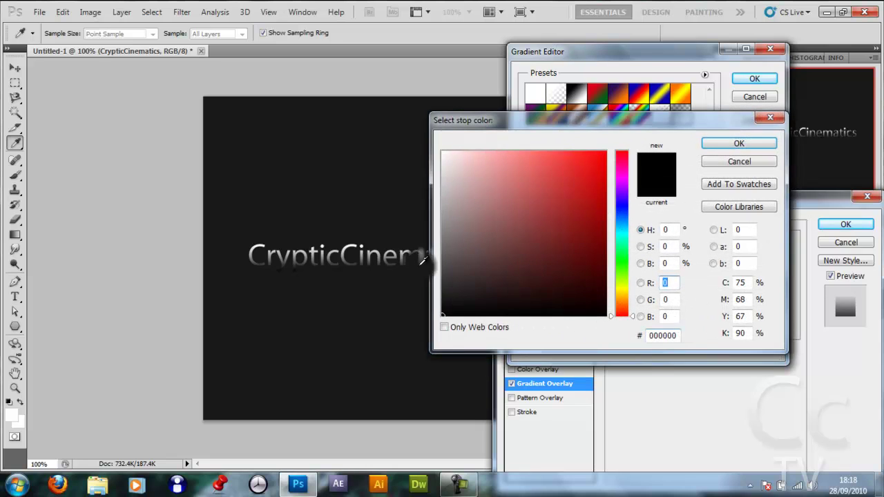
left_click(674, 335)
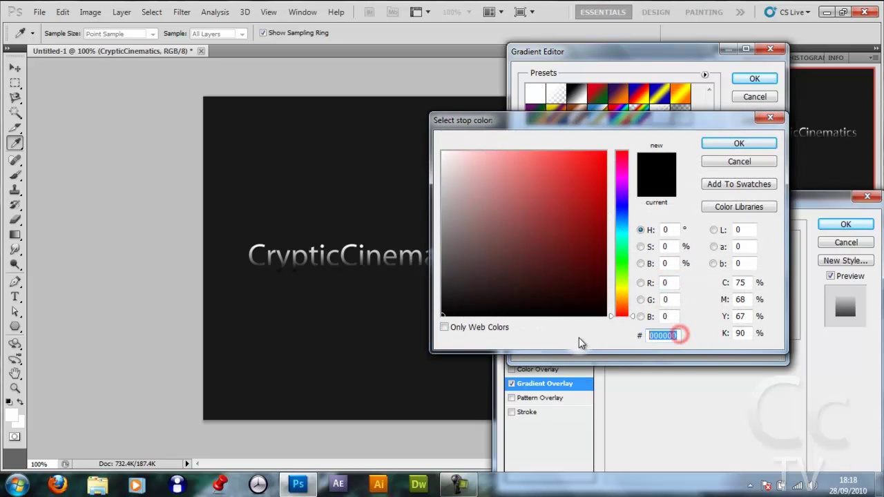
type("333333")
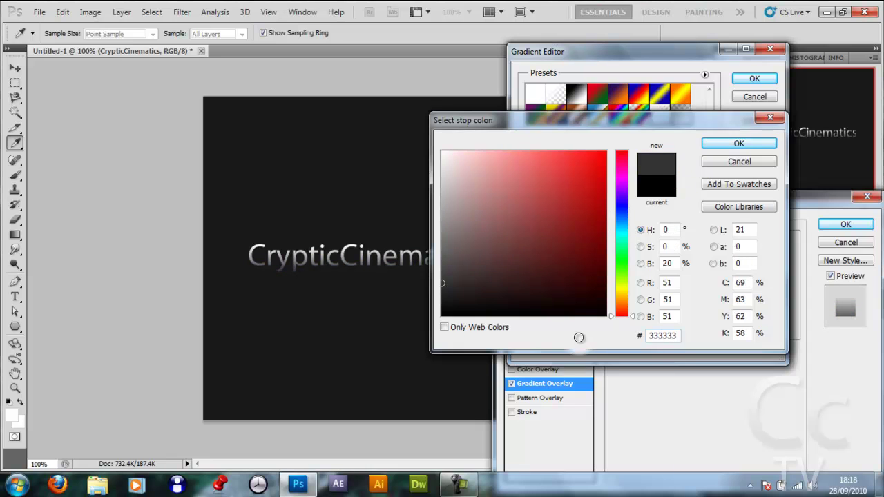
key("Return")
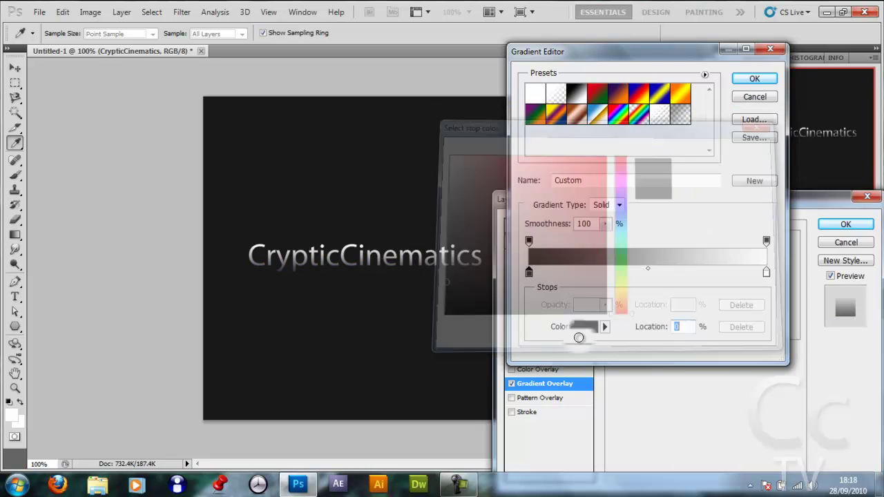
left_click(753, 79)
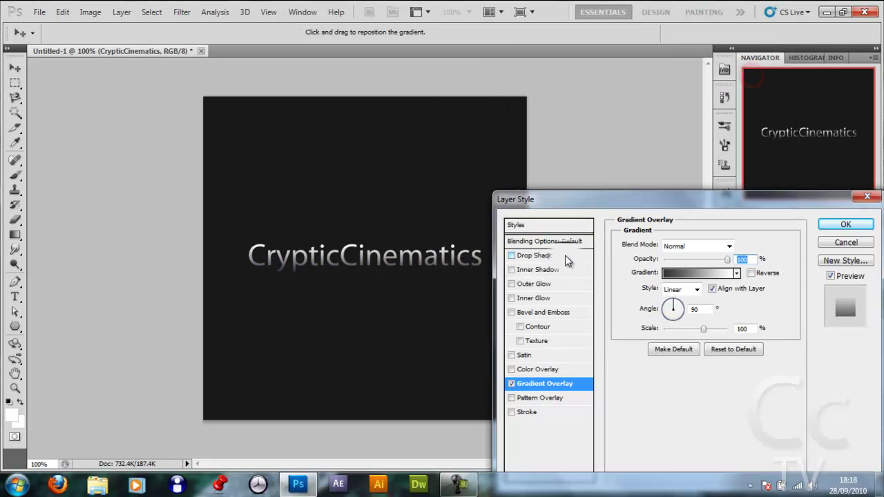
- Add a 75% opacity drop shadow and apply the layer styles
left_click(556, 256)
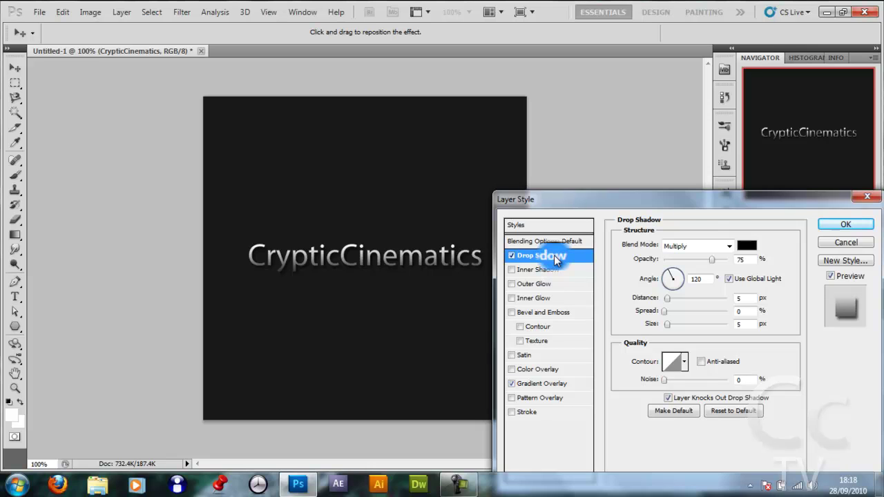
left_click(743, 260)
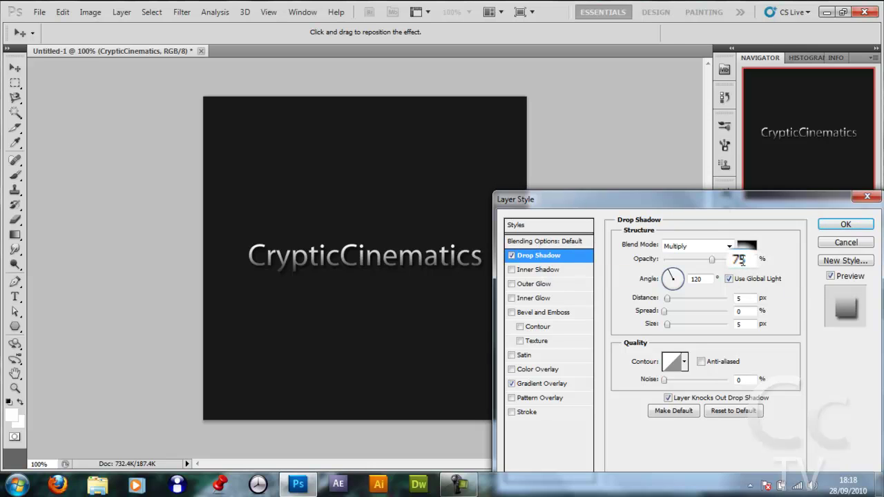
left_click(843, 228)
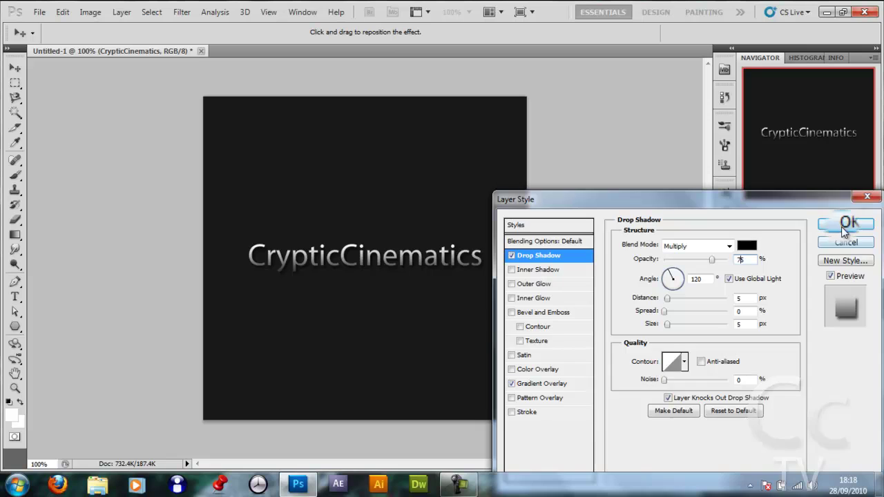
- Duplicate the title layer and retype the copy as the Galvanizing Tutorials subtitle
left_click(867, 364)
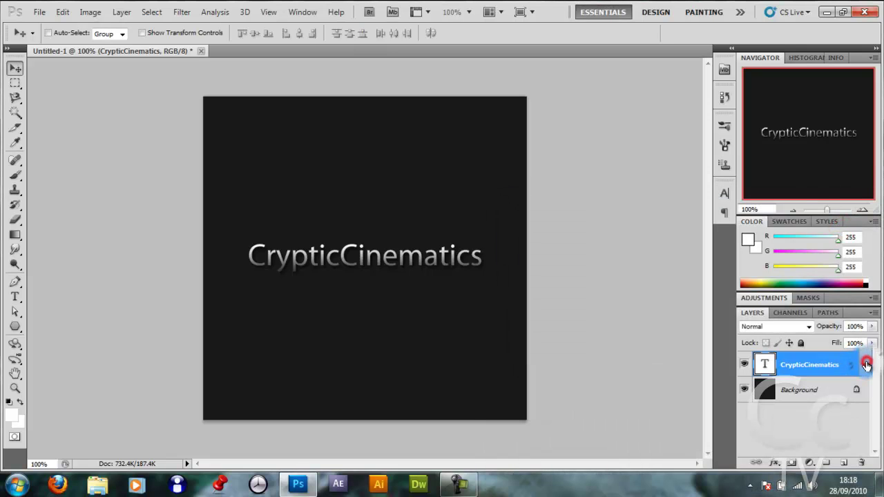
key("ctrl+j")
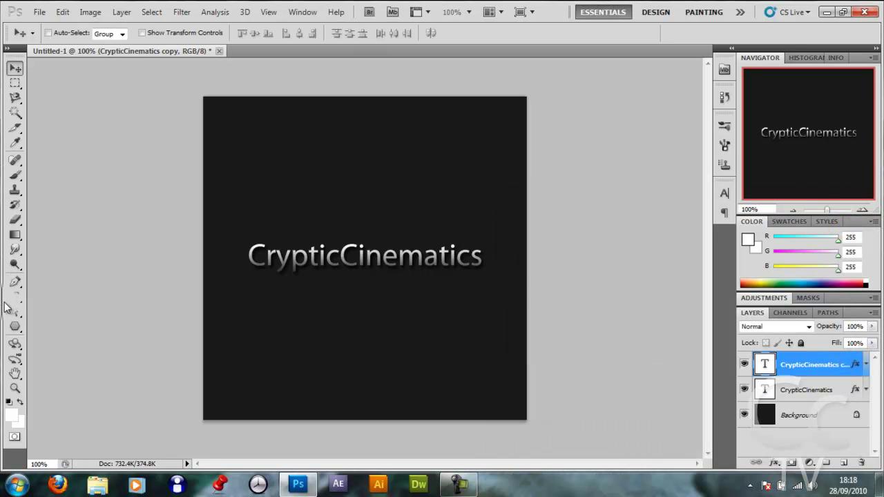
left_click(15, 296)
double_click(250, 254)
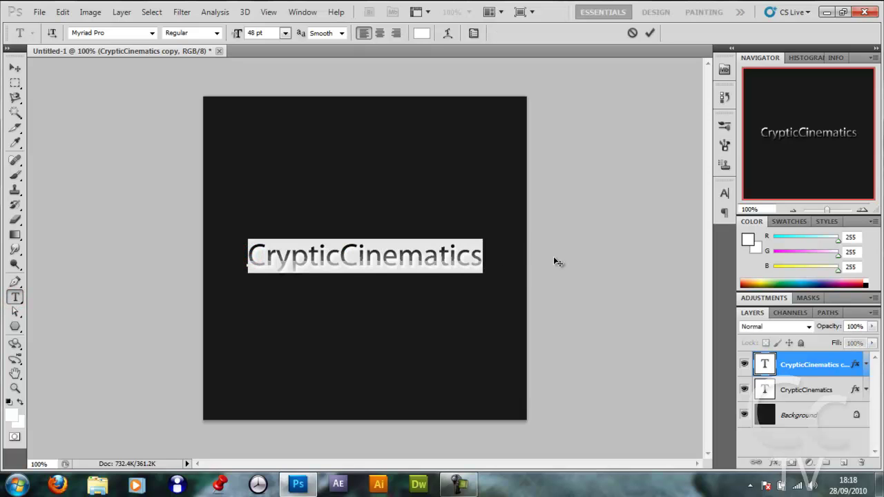
type("Gr")
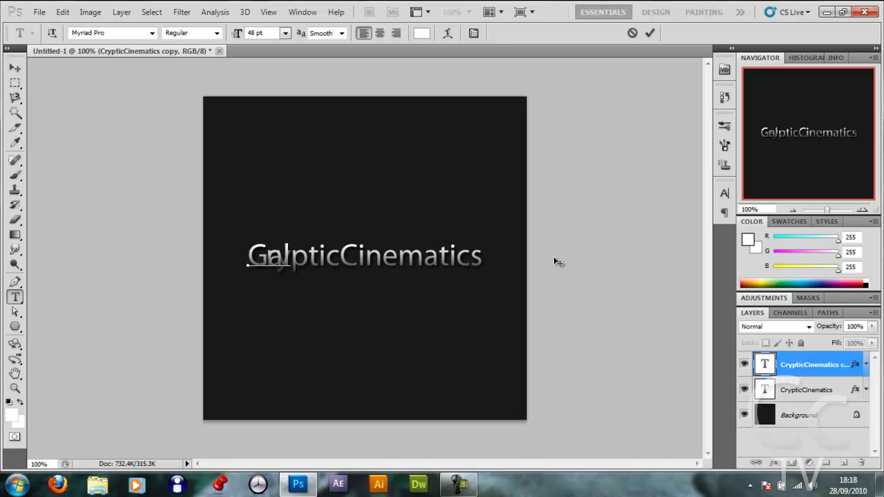
type("lvan")
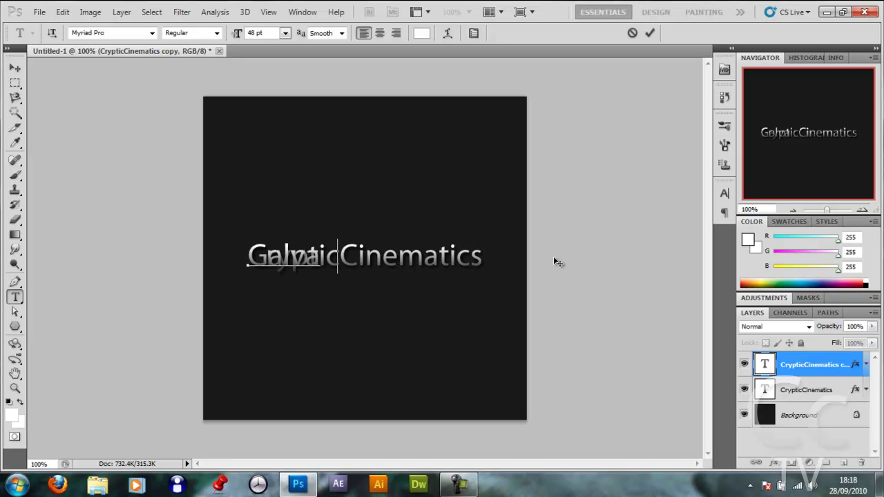
type("izing")
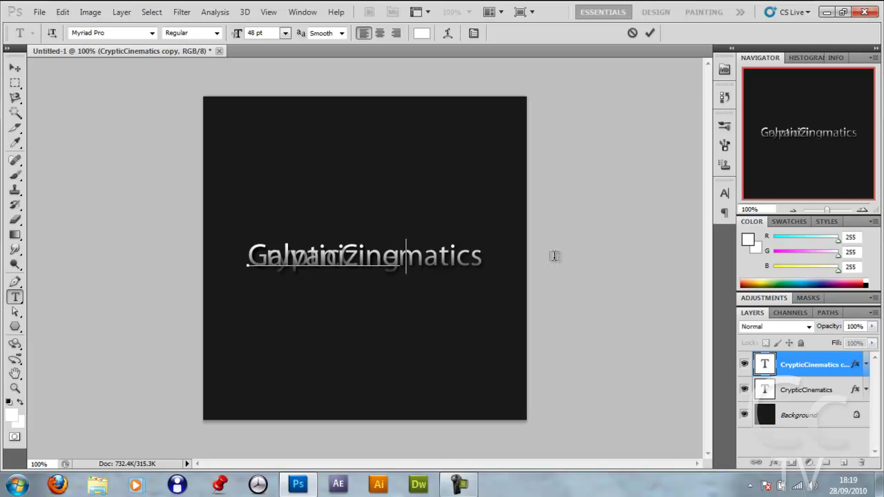
type("Tutorials")
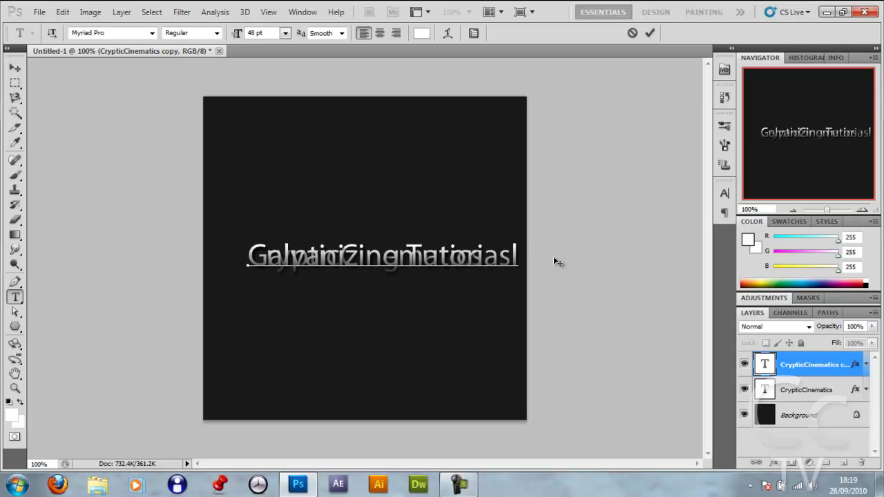
left_click(15, 67)
- Move the subtitle below the title and correct 'Tutoriasl' to 'Tutorials'
left_click_drag(310, 190, 312, 257)
left_click(15, 297)
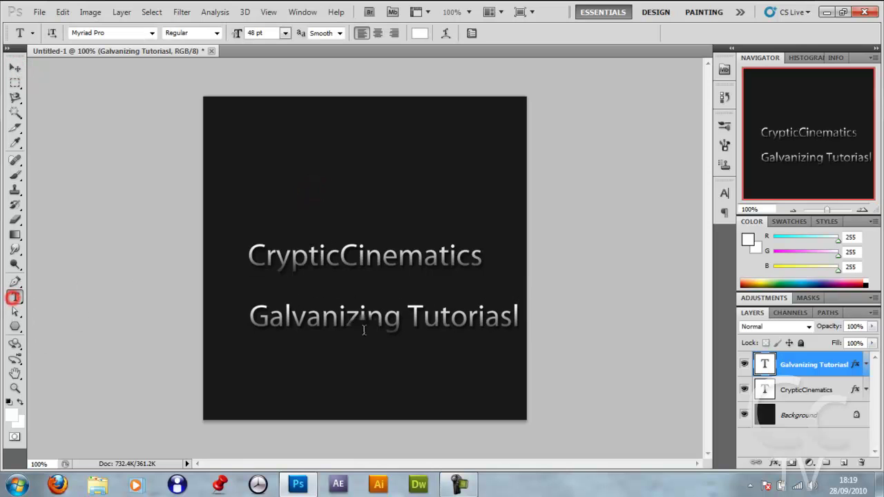
left_click_drag(500, 321, 517, 316)
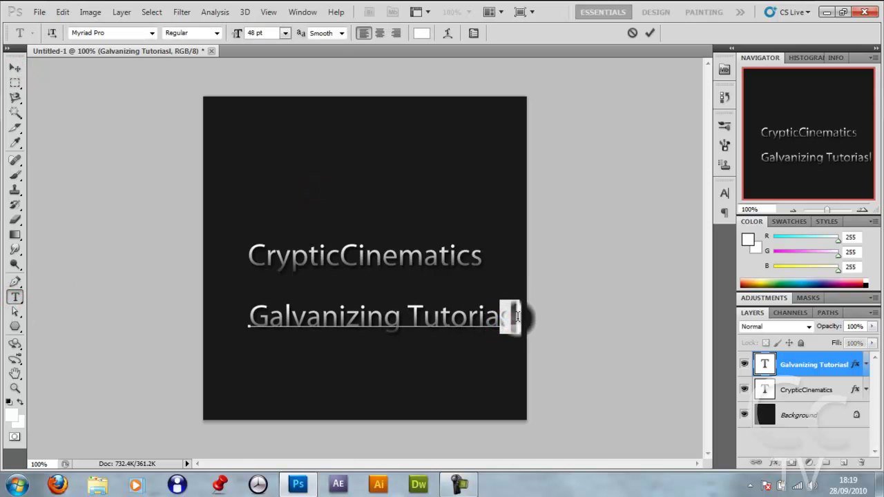
key("BackSpace")
type("ls")
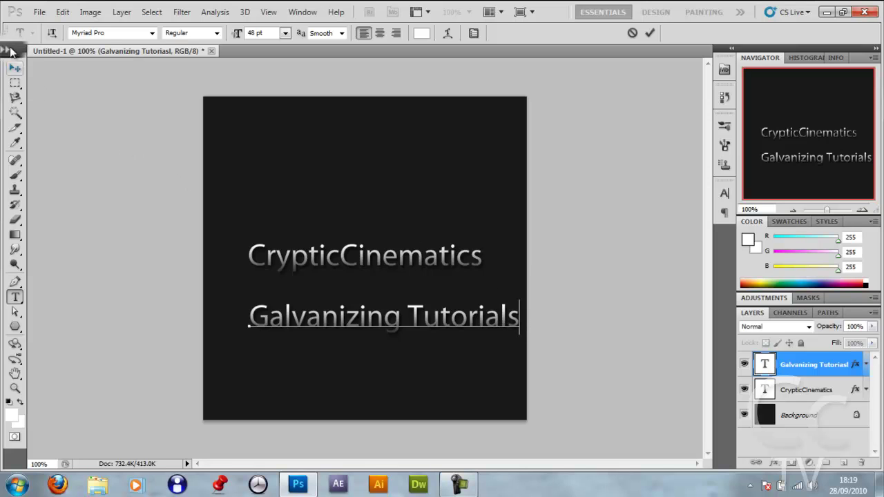
left_click(12, 69)
- Move the subtitle closer to the title and resize it to 36 pt
left_click_drag(424, 325, 357, 310)
left_click(15, 296)
triple_click(232, 296)
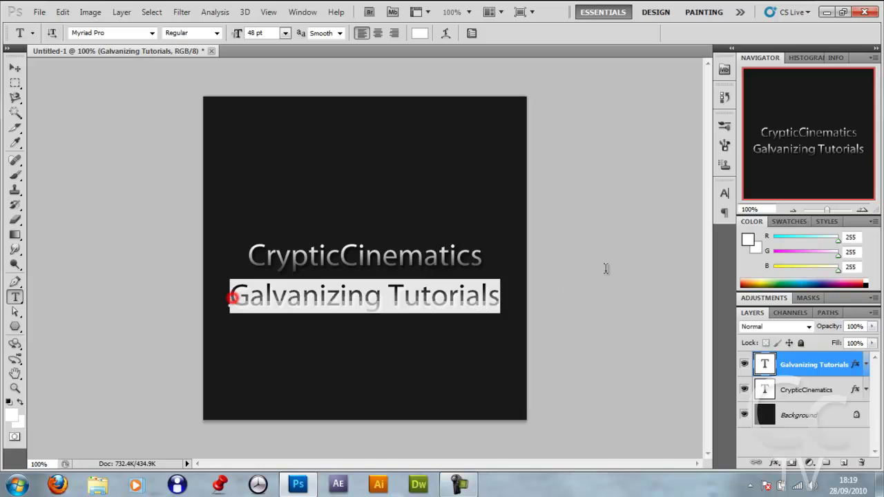
left_click(286, 32)
left_click(302, 209)
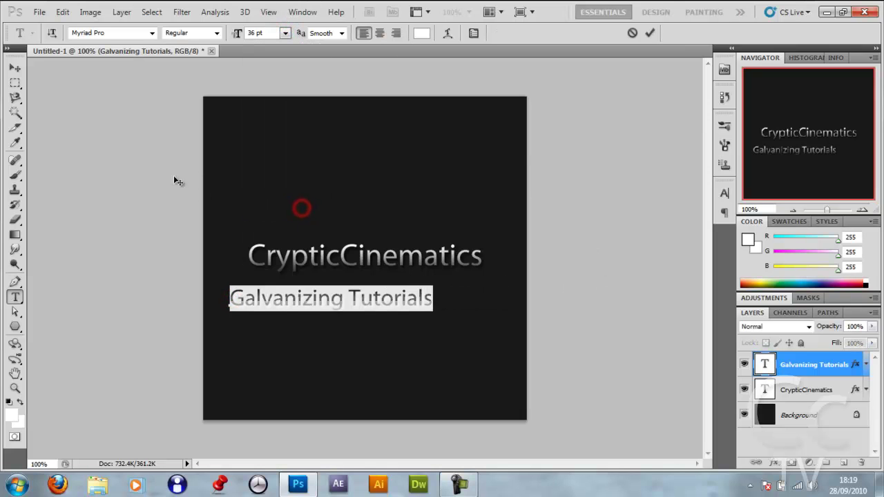
left_click(15, 68)
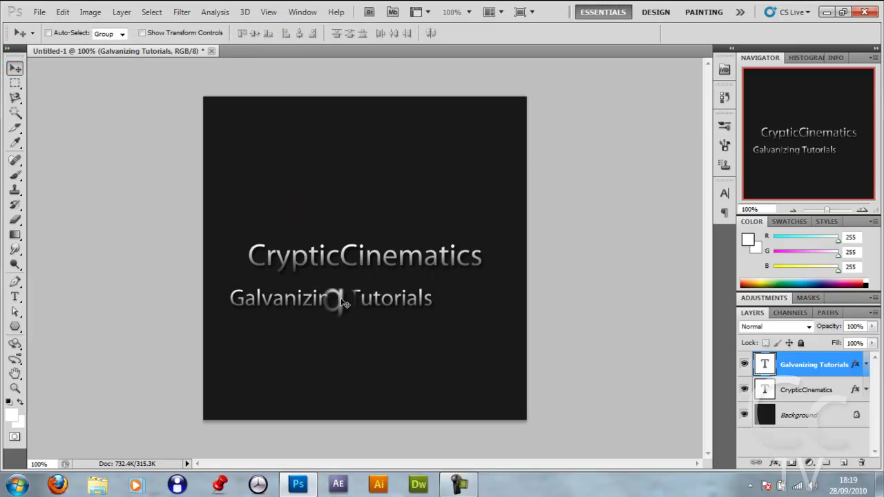
- Position the subtitle centred just beneath CrypticCinematics, nudging it slightly down
key("ctrl+a")
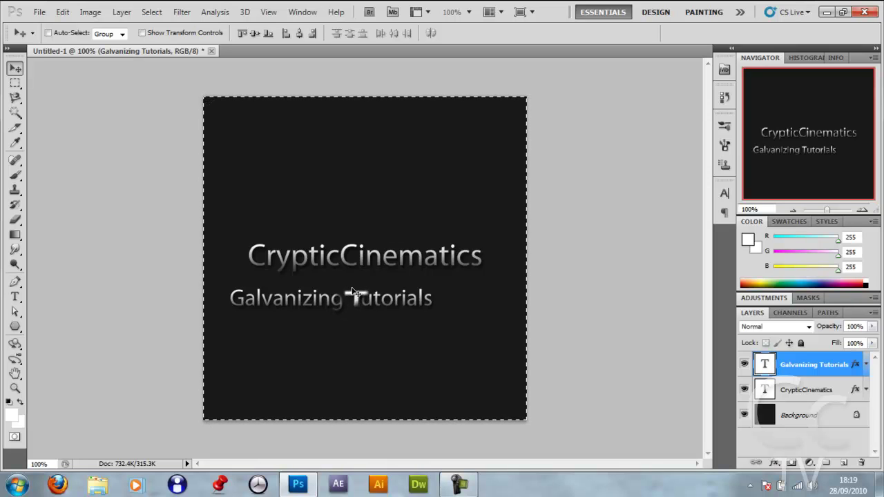
key("ctrl+d")
left_click_drag(353, 293, 391, 257)
key("shift+Down")
key("shift+Down")
key("shift+Down")
key("shift+Down")
key("shift+Down")
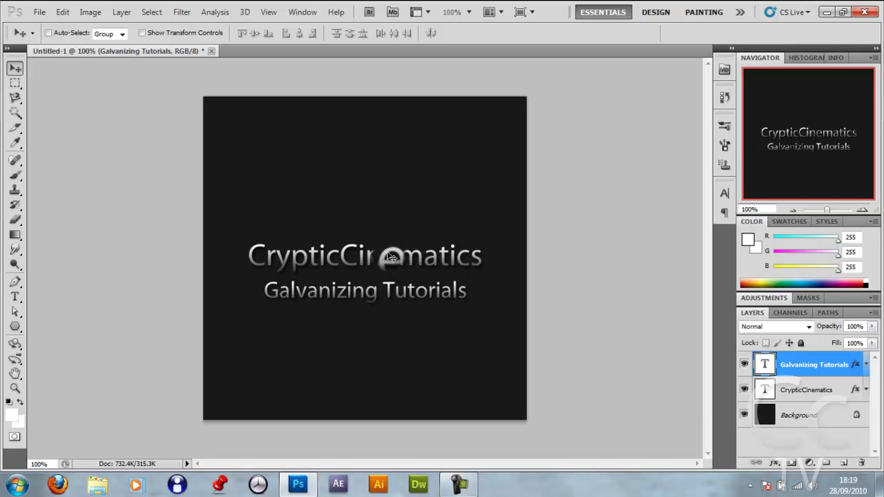
key("shift+Down")
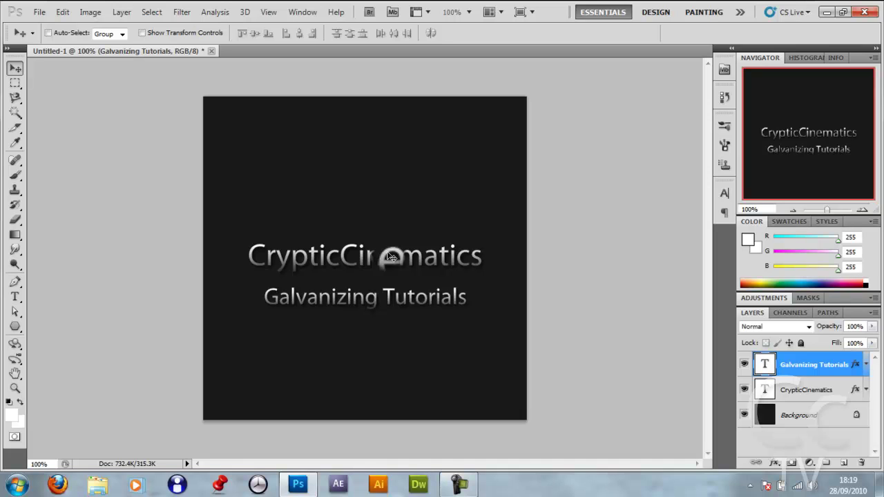
left_click(448, 485)
mouse_move(447, 489)
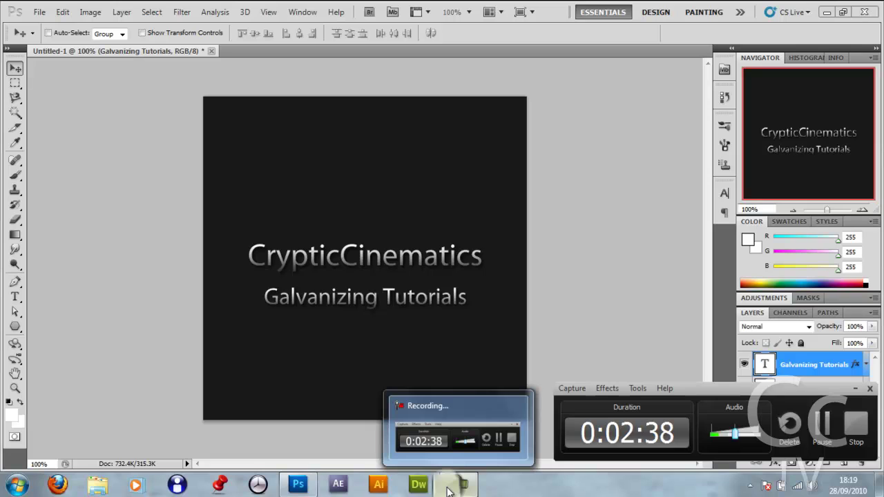
left_click(449, 485)
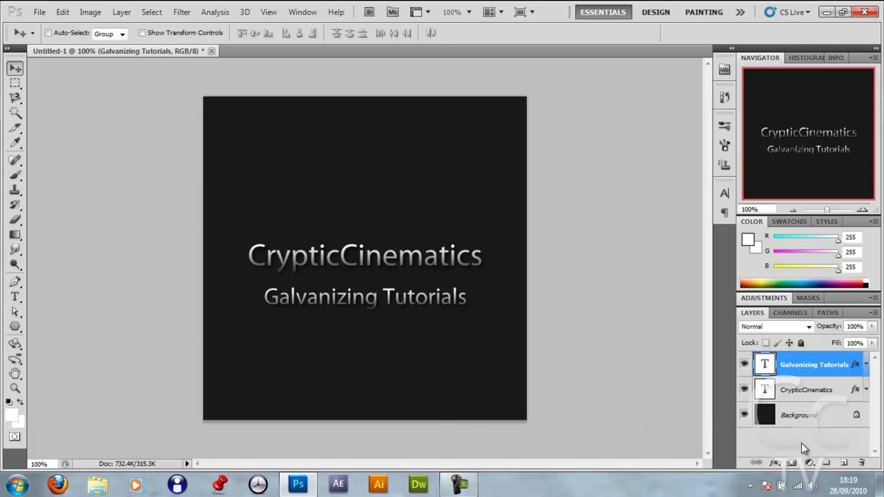
left_click(468, 414)
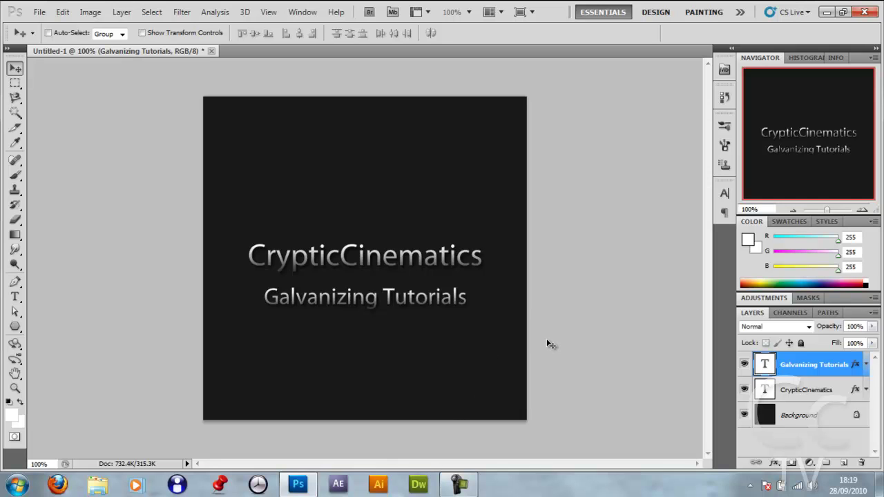